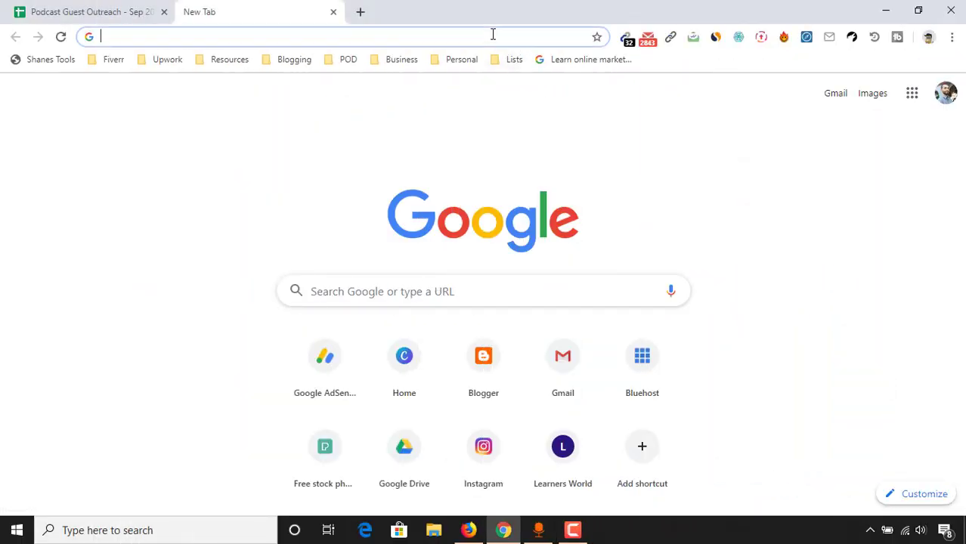
Run a Google search for 'free screen recorder' from the address-bar suggestion
text(free)
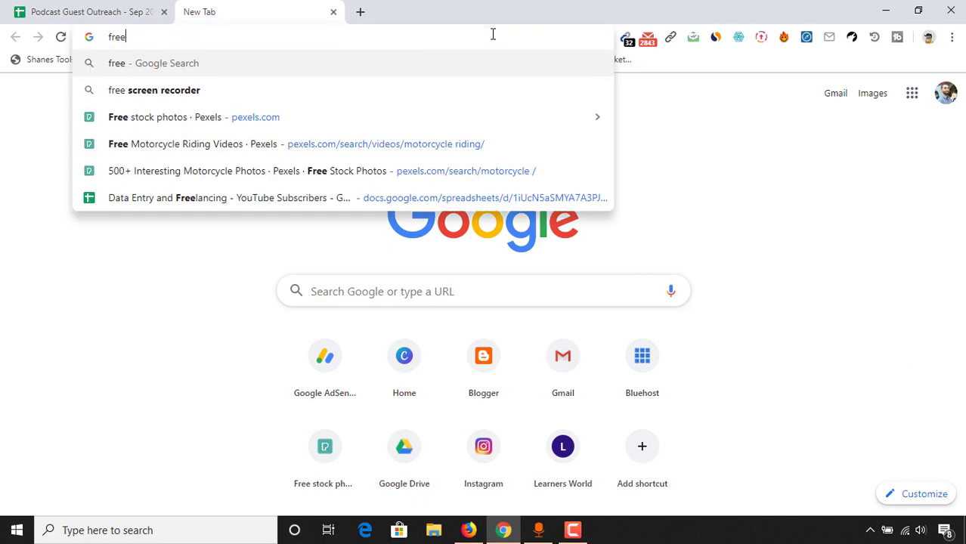
click(256, 92)
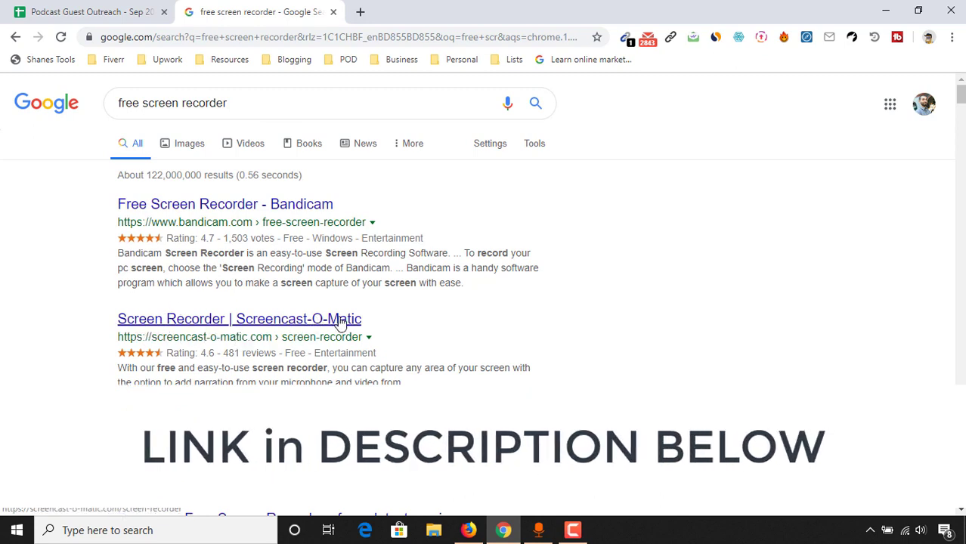
Open the Screencast-O-Matic result and save WebLaunchRecorder.exe from Launch Free Recorder to Downloads
click(276, 328)
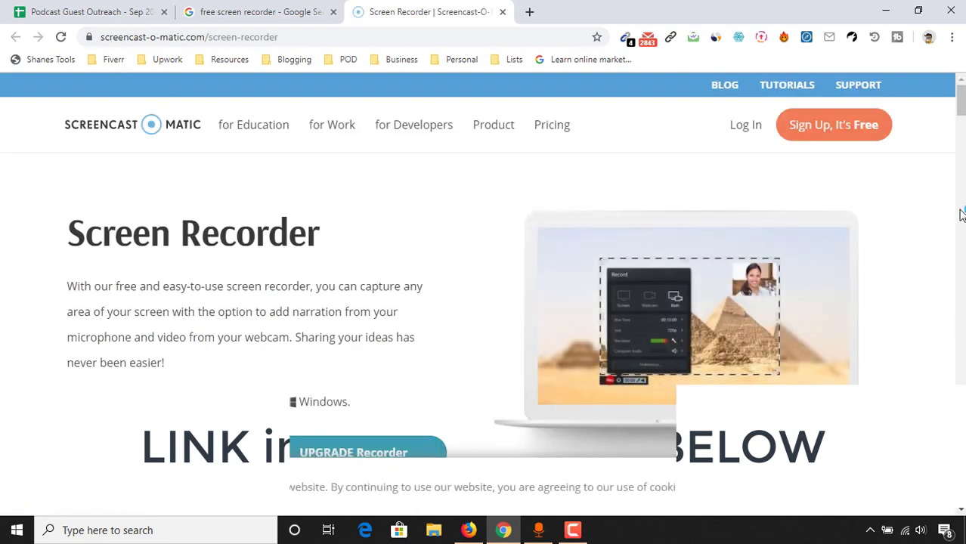
scroll(531, 190, down, 2)
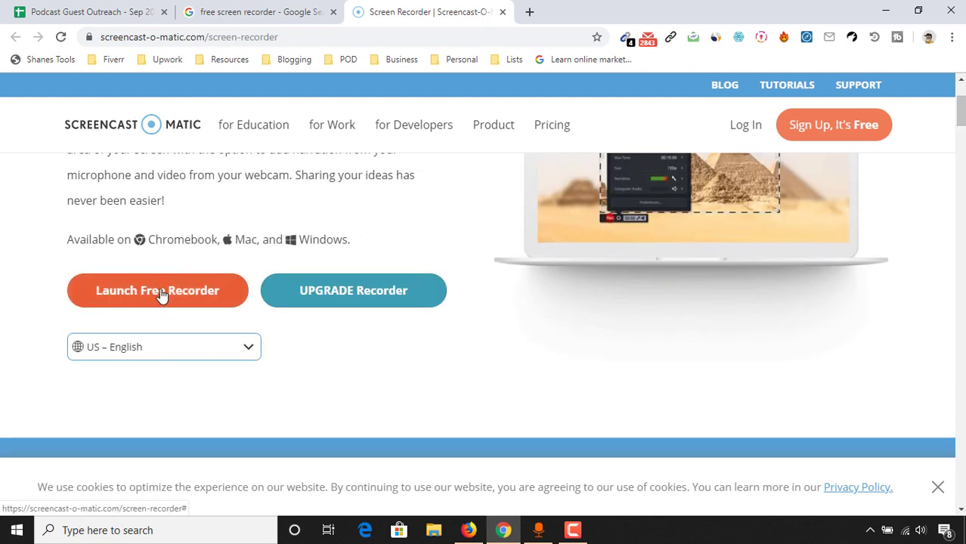
click(161, 295)
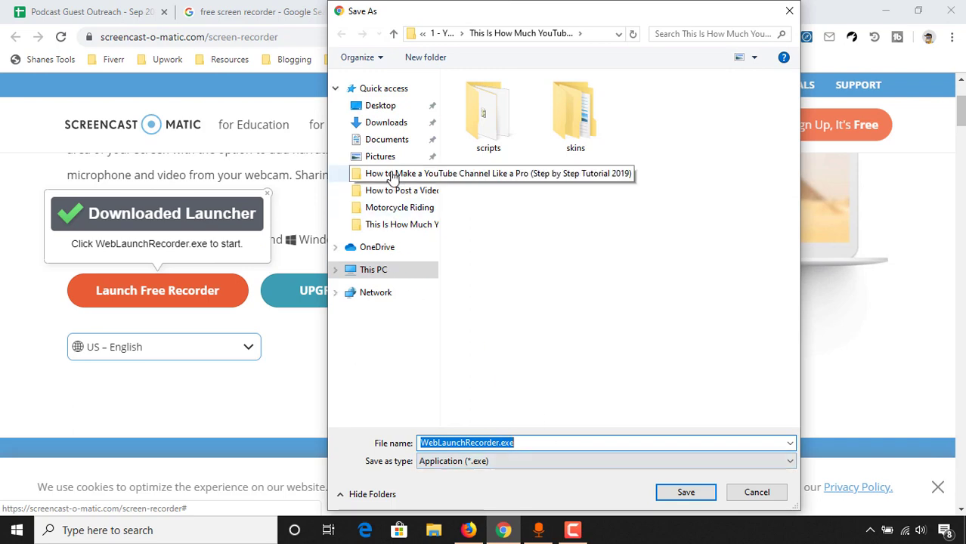
click(392, 128)
click(699, 492)
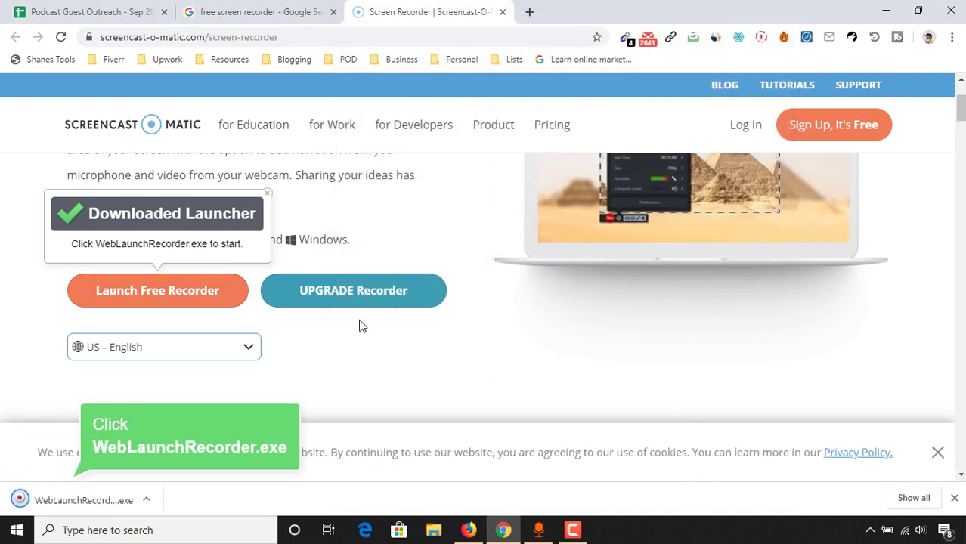
Run WebLaunchRecorder.exe so the recorder frame opens, set to 720p with a 15-minute maximum
click(74, 502)
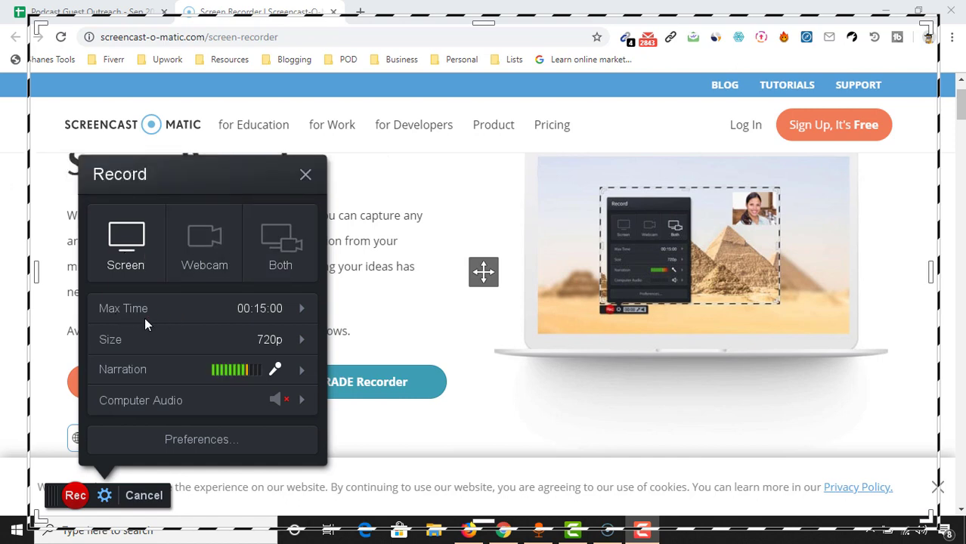
mouse_move(237, 314)
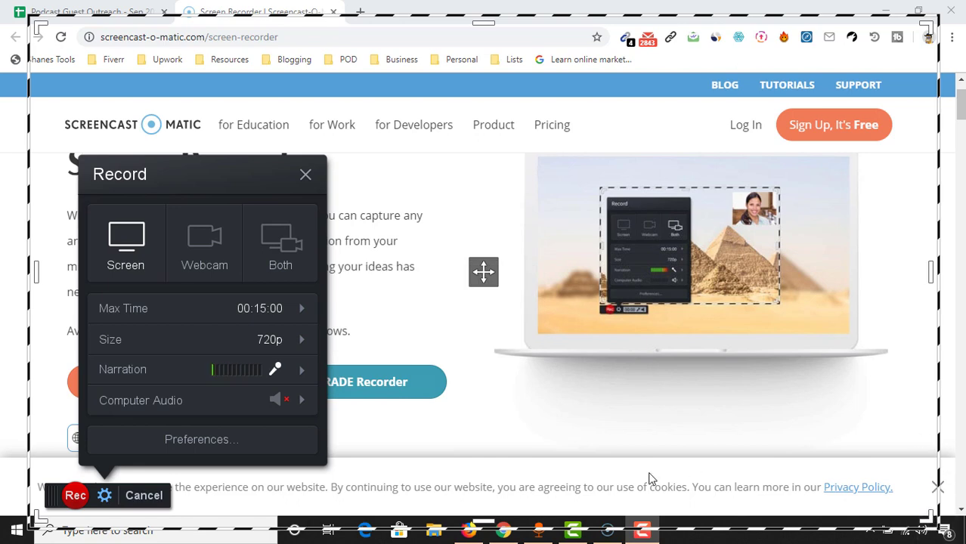
Change the capture size from 720p to Fullscreen
click(282, 346)
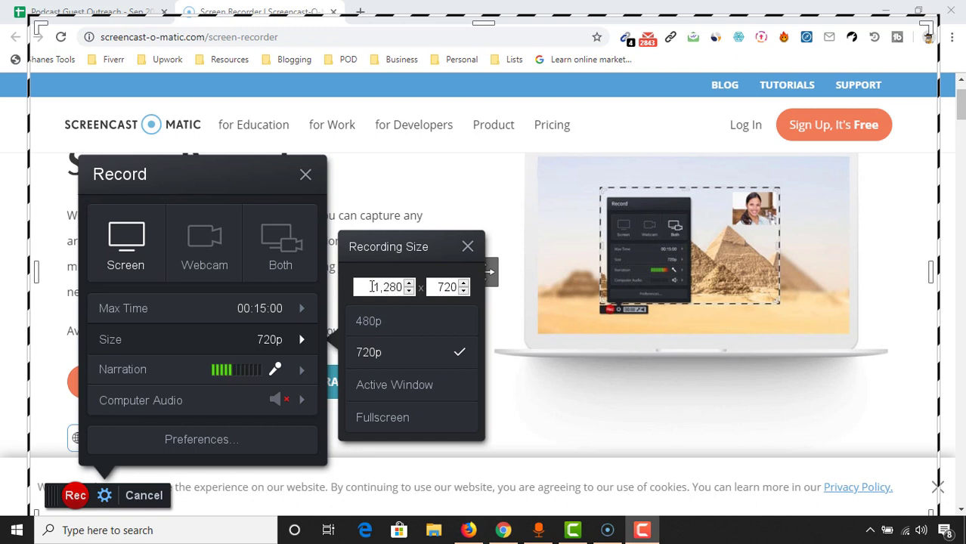
drag(371, 287, 410, 294)
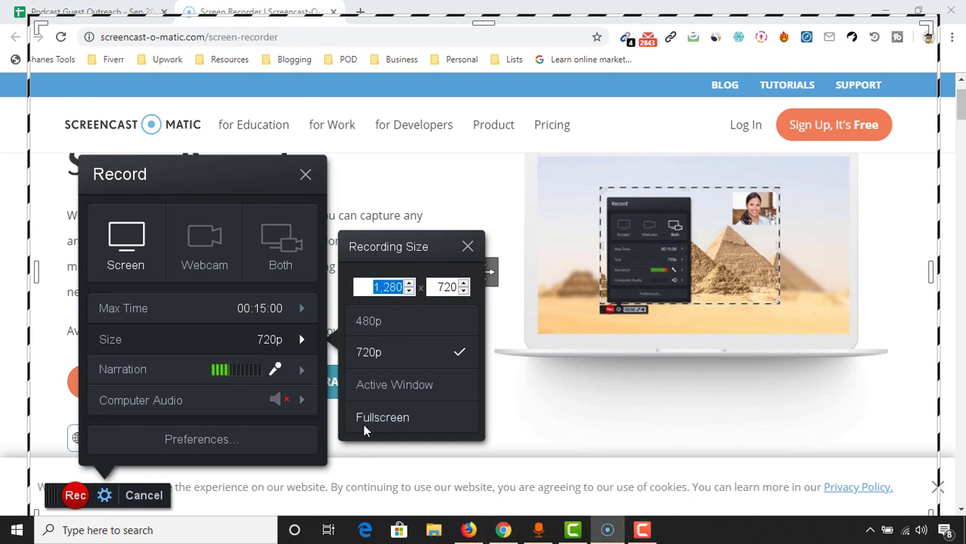
click(386, 425)
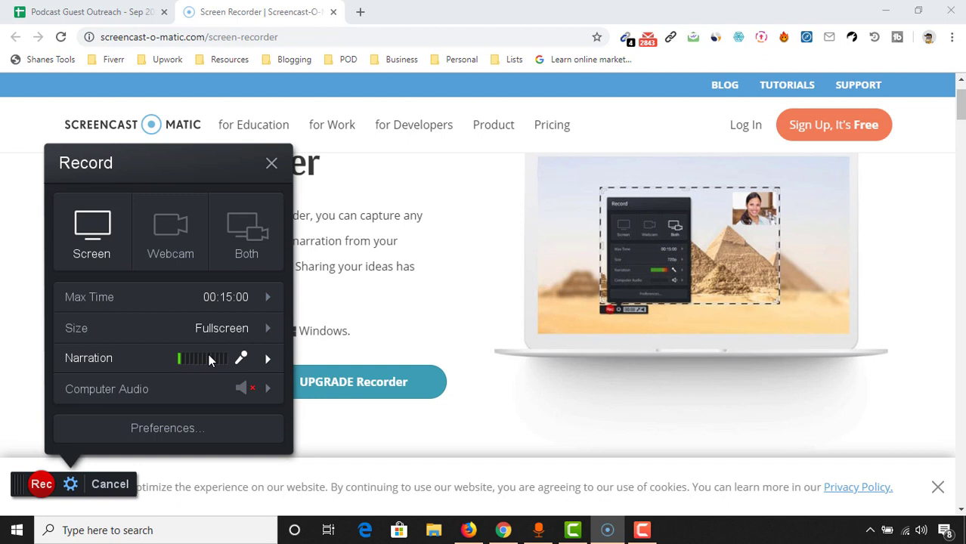
Hide the record options panel and start the screen recording
click(70, 488)
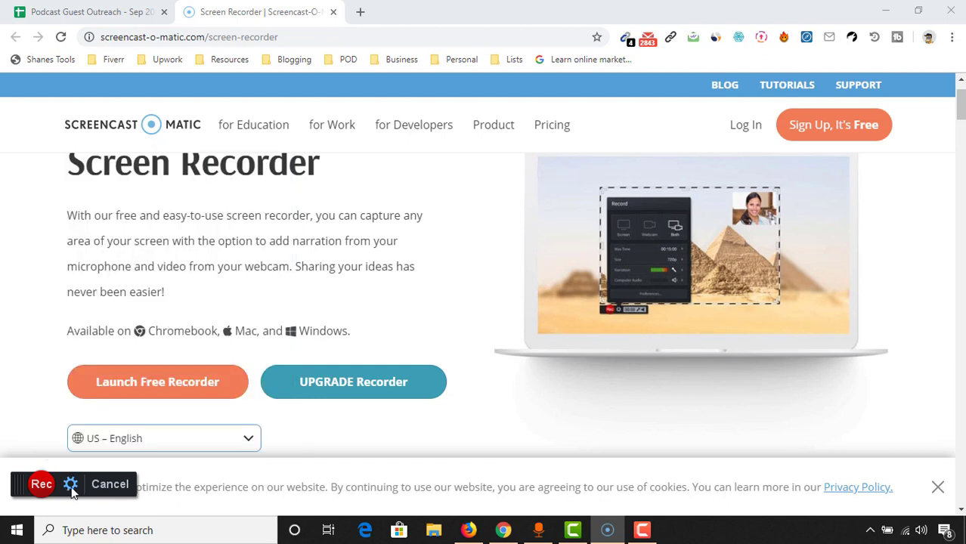
click(70, 488)
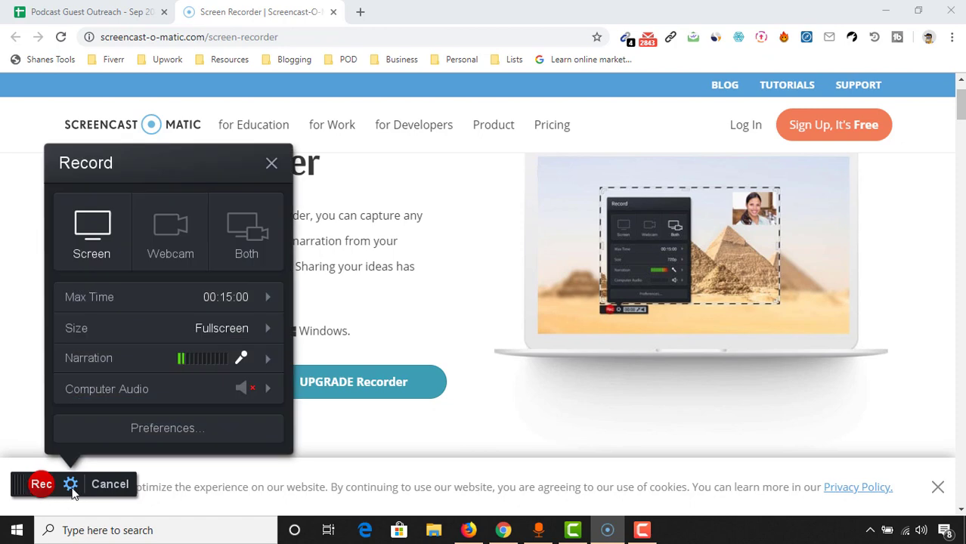
click(71, 488)
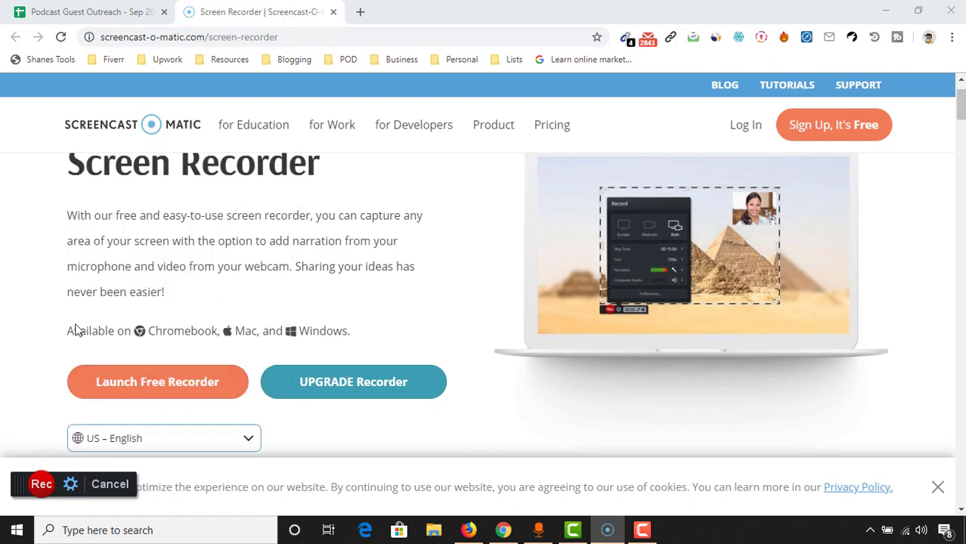
click(41, 489)
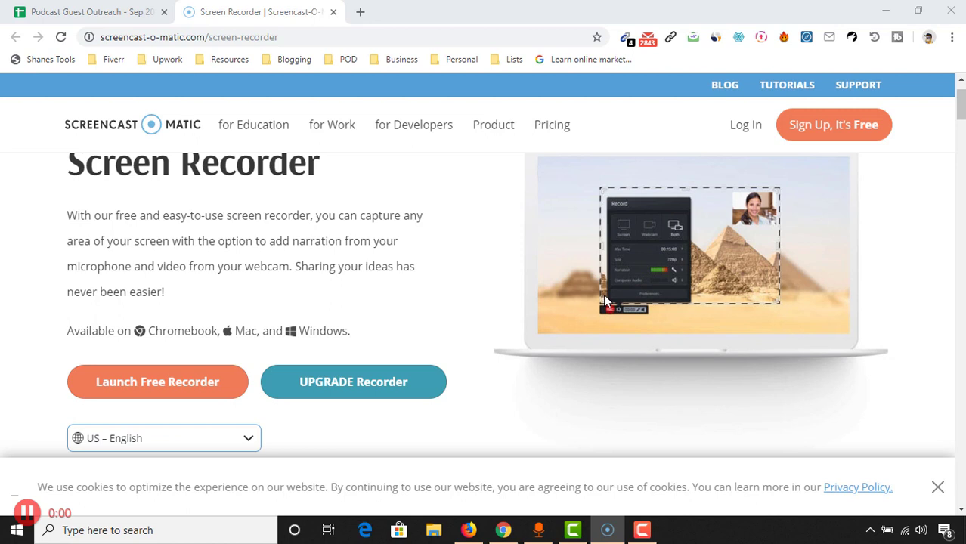
Open the Pricing page on the Screencast-O-Matic site
scroll(228, 283, up, 1)
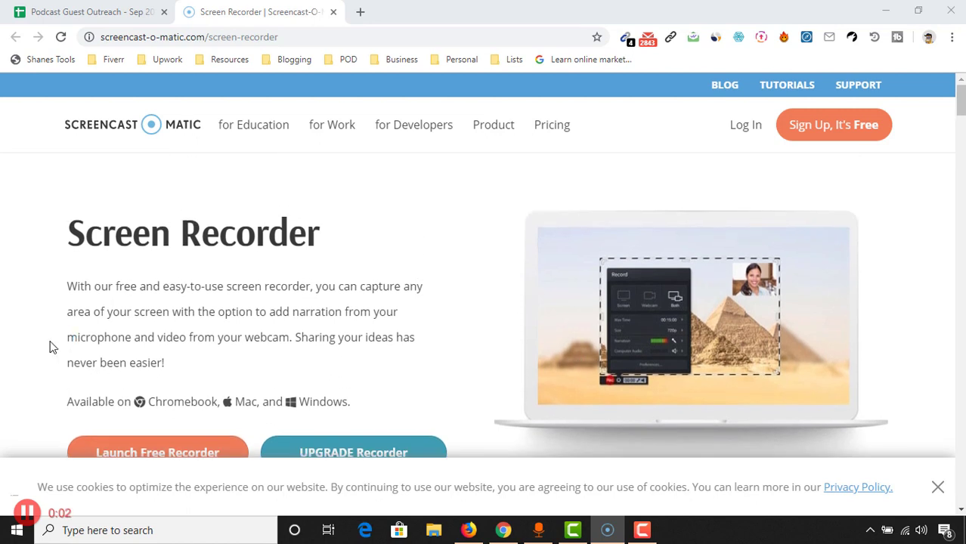
scroll(50, 345, down, 1)
scroll(91, 327, down, 1)
scroll(91, 327, up, 1)
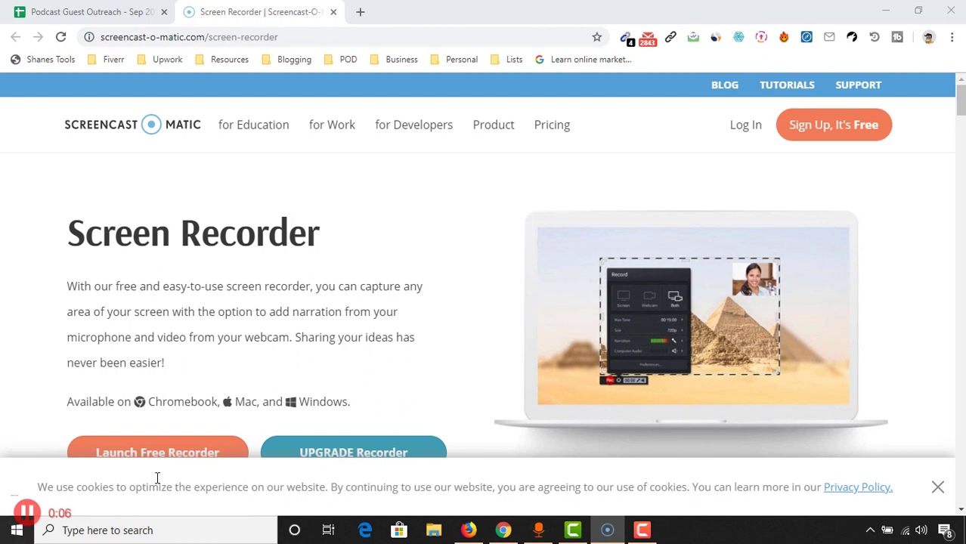
click(549, 139)
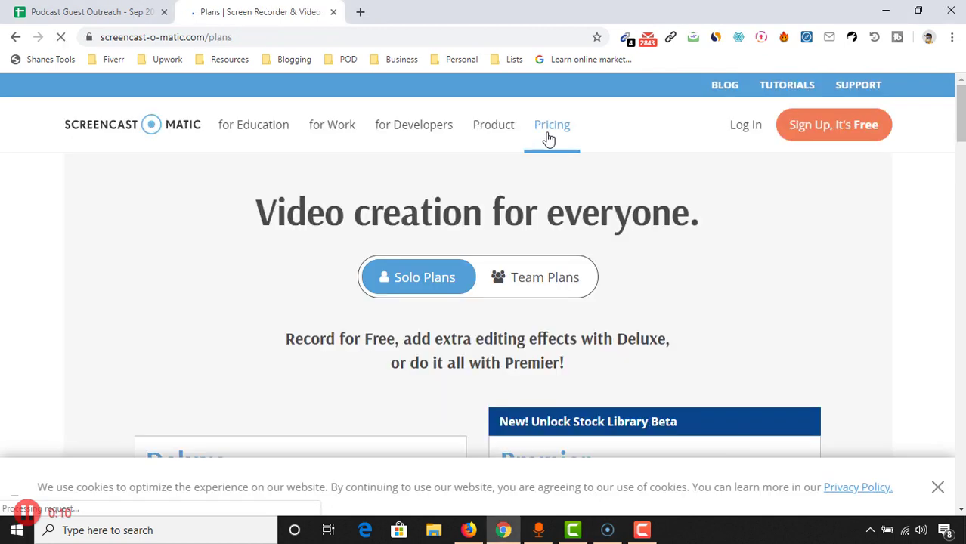
Review the Deluxe ($1.50/month) and Premier ($4.00/month) plan feature lists
scroll(227, 293, down, 1)
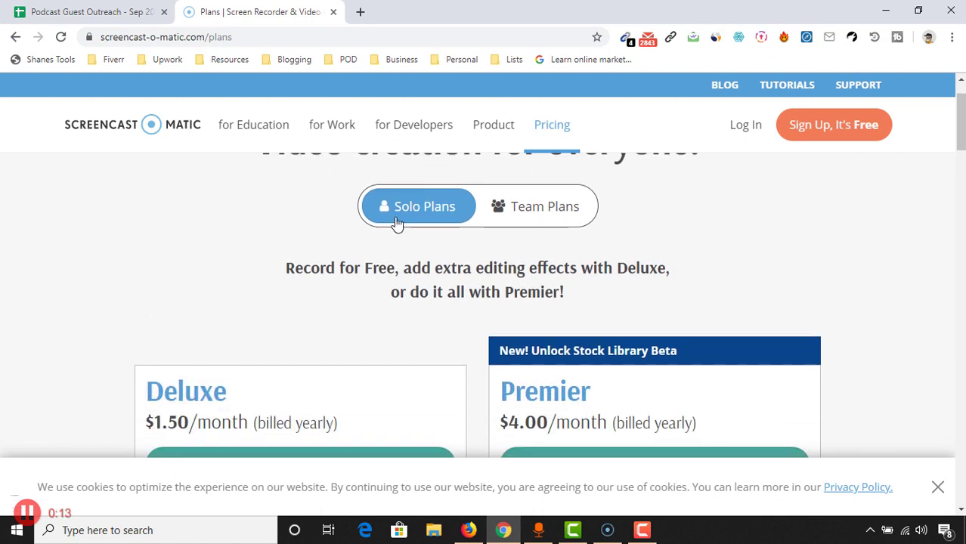
scroll(662, 240, down, 2)
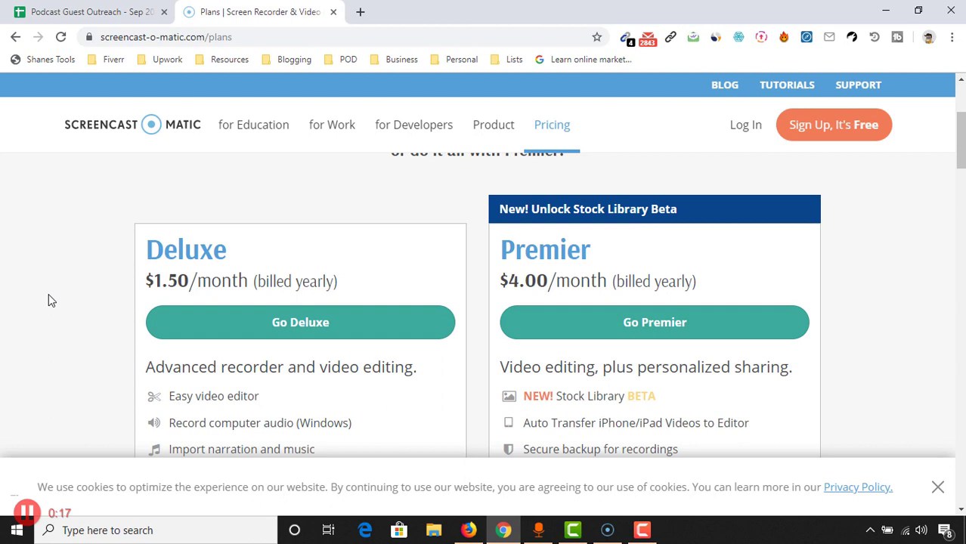
scroll(48, 301, down, 1)
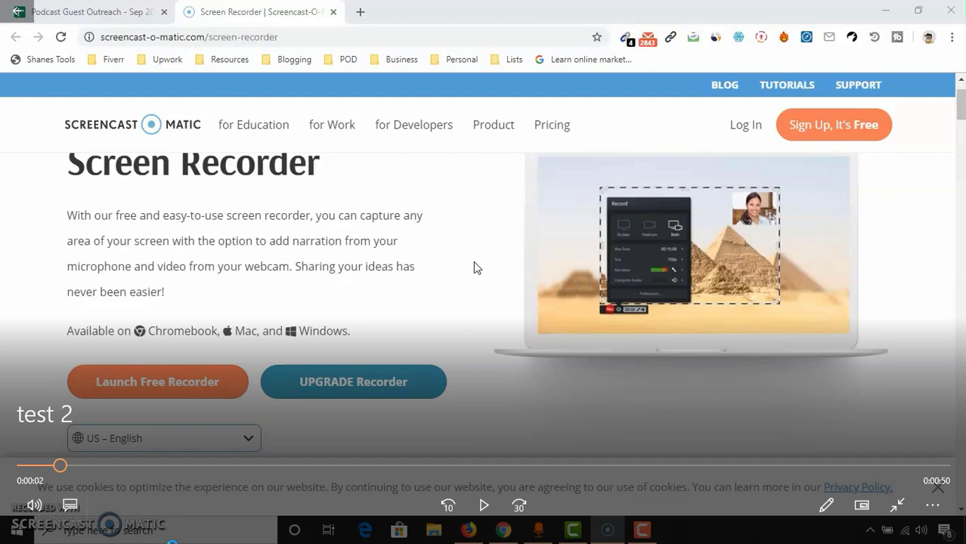
click(897, 505)
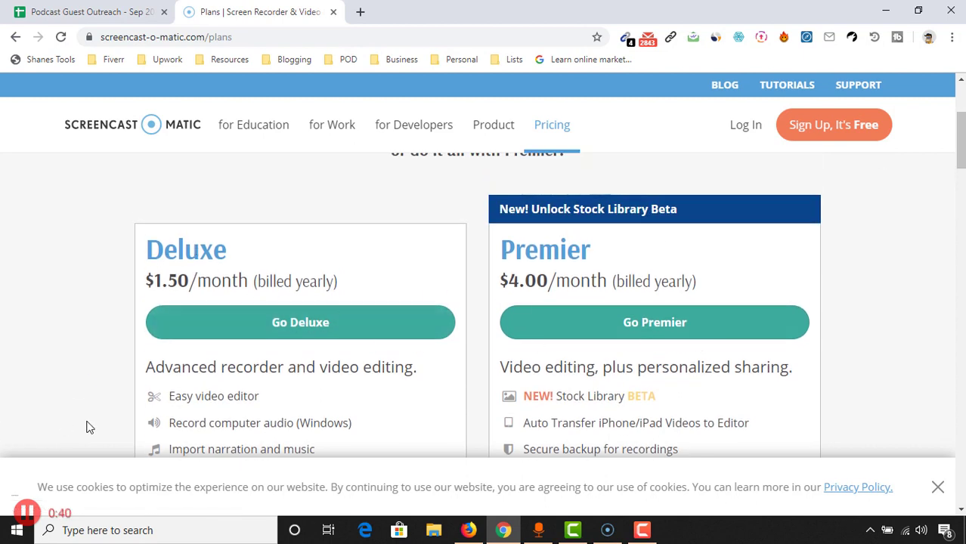
scroll(117, 397, down, 2)
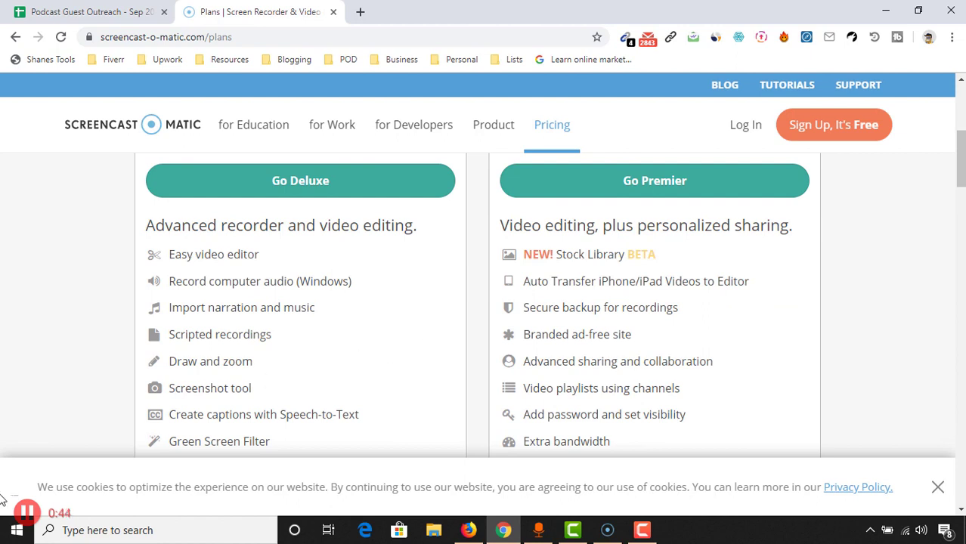
scroll(264, 408, up, 1)
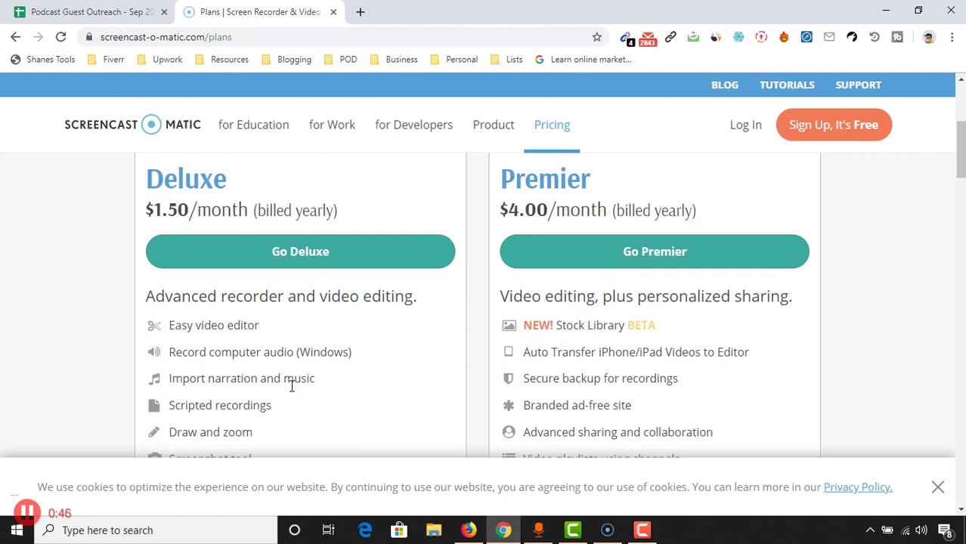
scroll(292, 387, down, 2)
scroll(509, 255, up, 1)
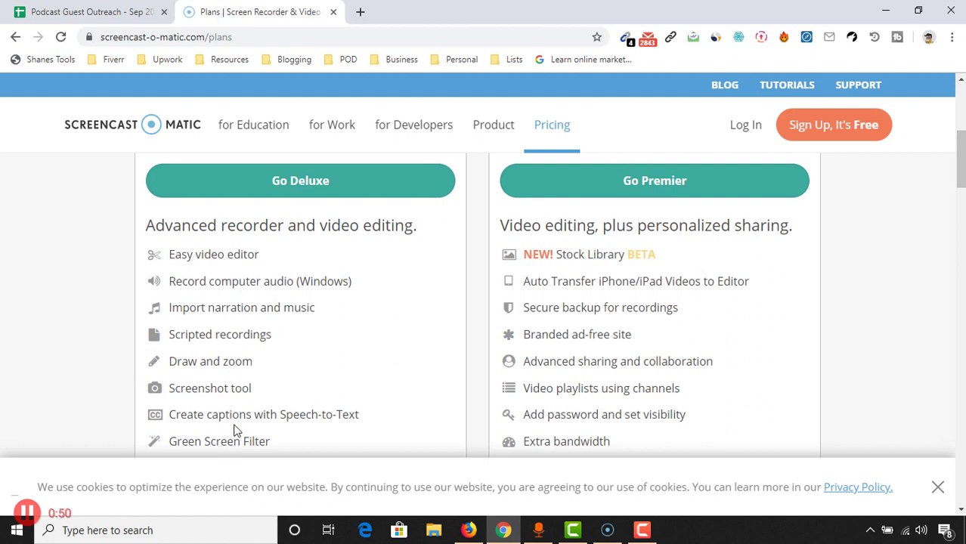
End the recording at 0:52 and open it in Edit Video for review
click(26, 514)
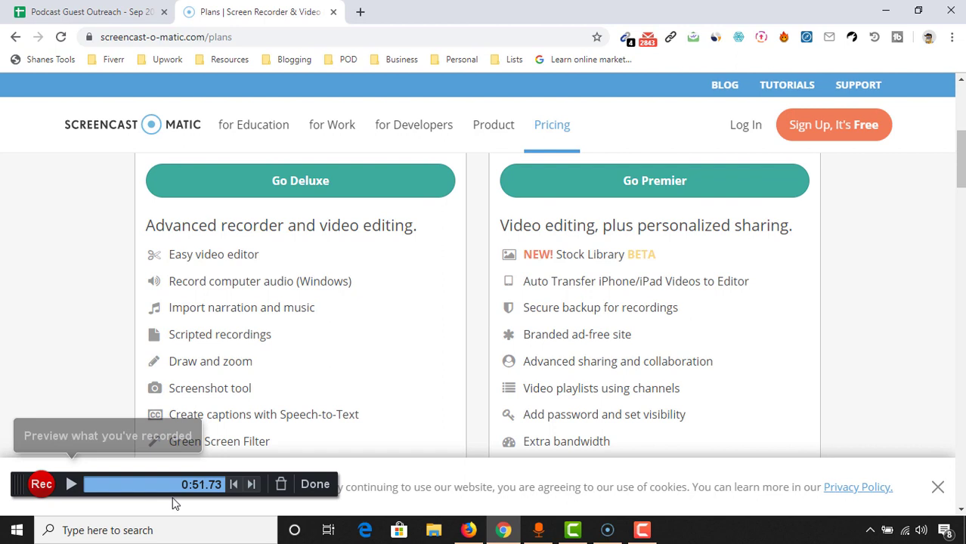
click(315, 486)
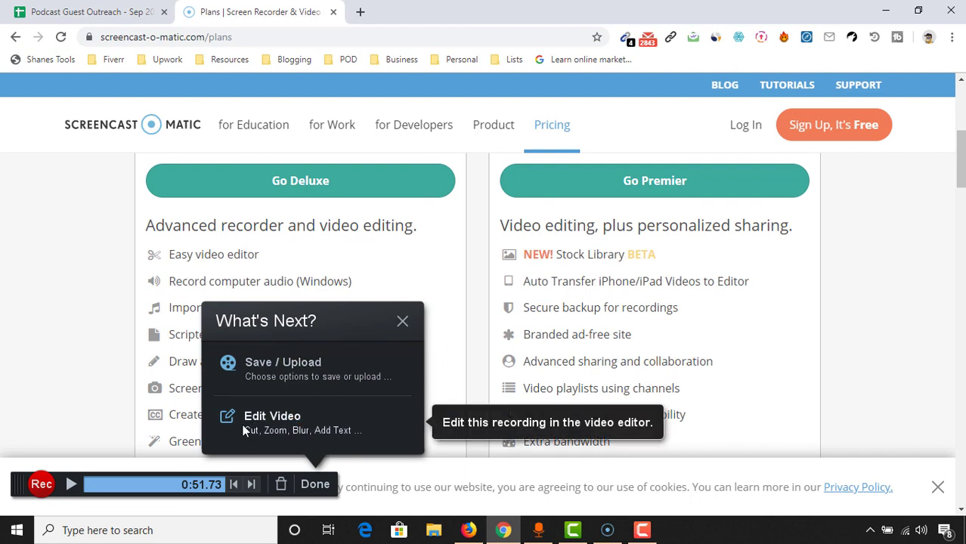
click(262, 439)
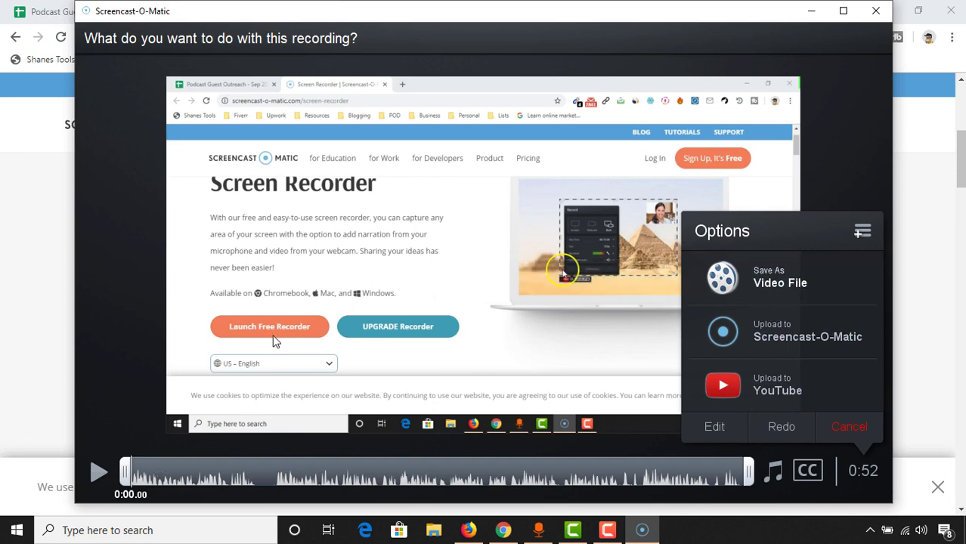
Preview the recording briefly, then choose Save As Video File with MP4 type
click(97, 478)
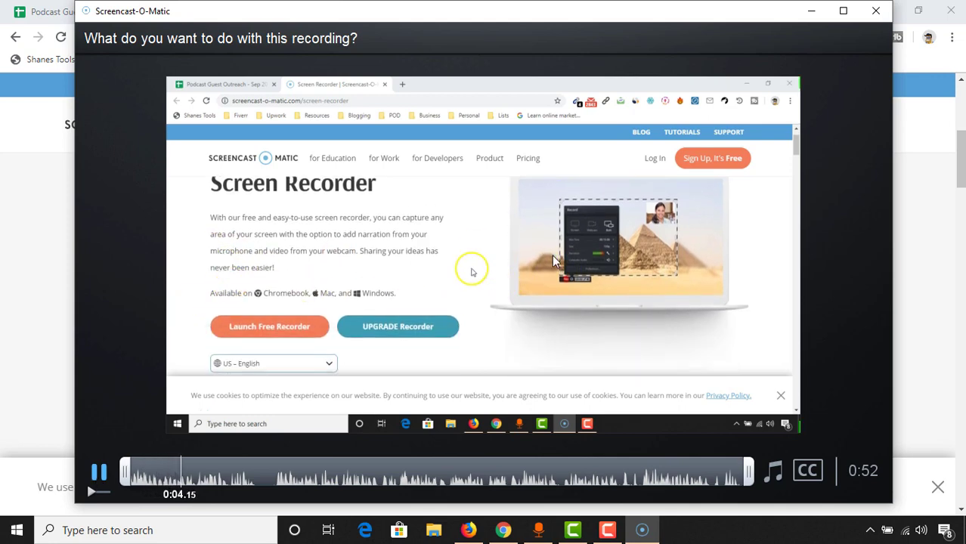
click(553, 260)
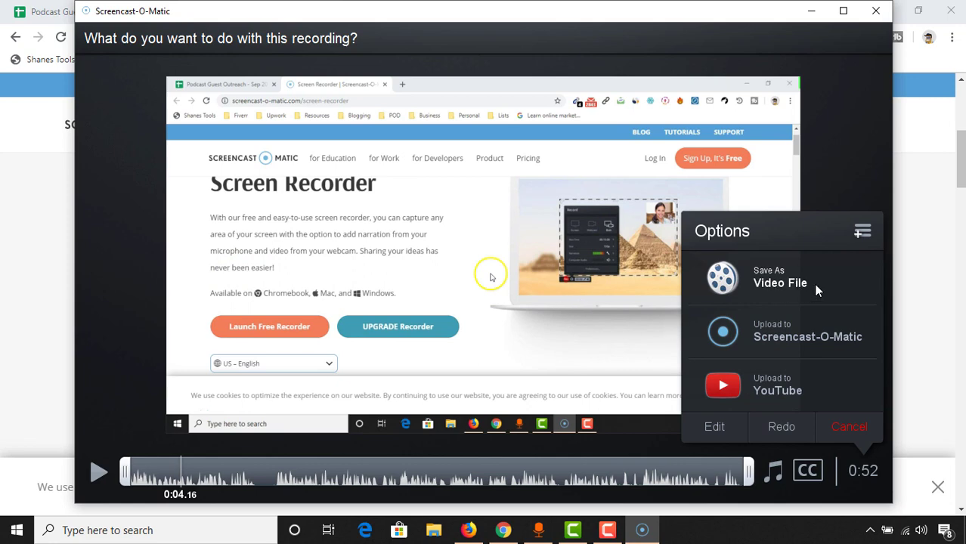
click(790, 388)
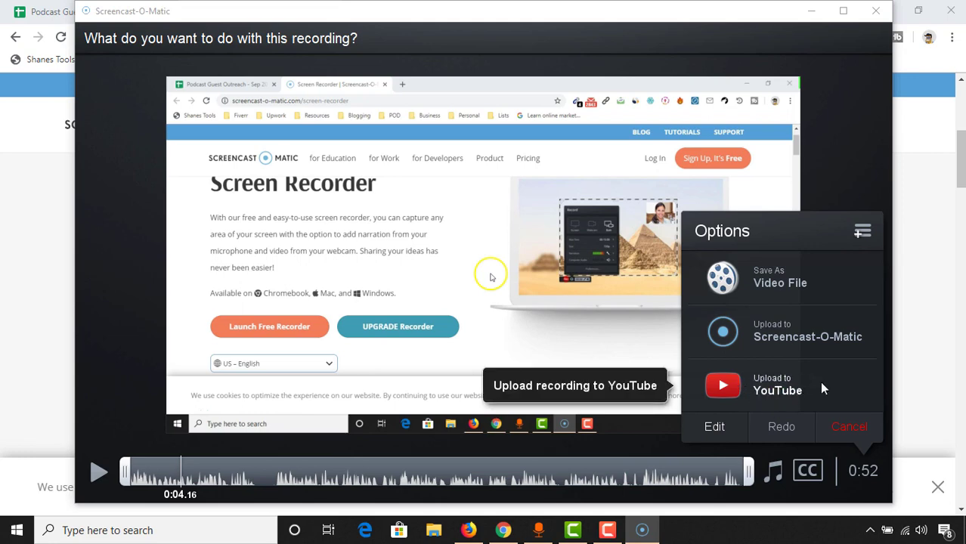
click(780, 284)
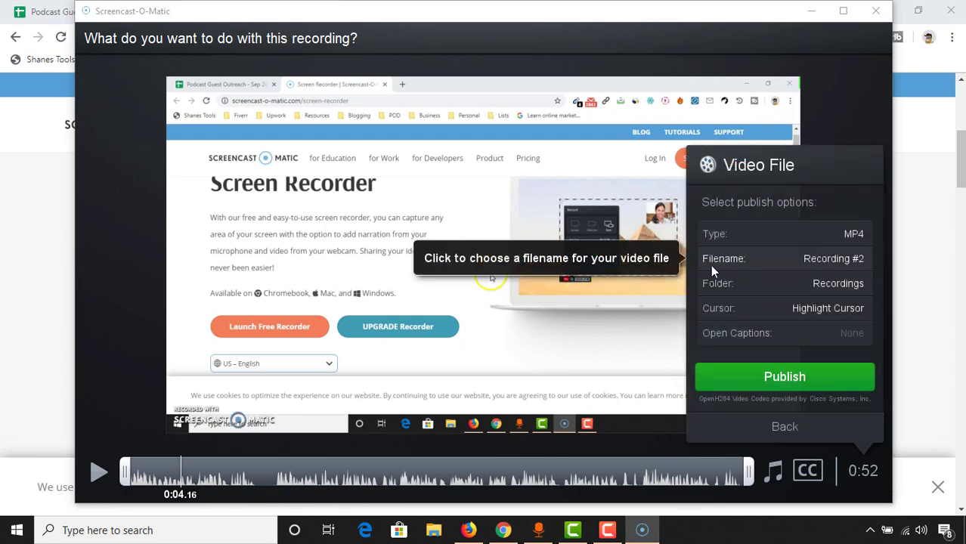
Rename the output file to 'test 2'
click(833, 262)
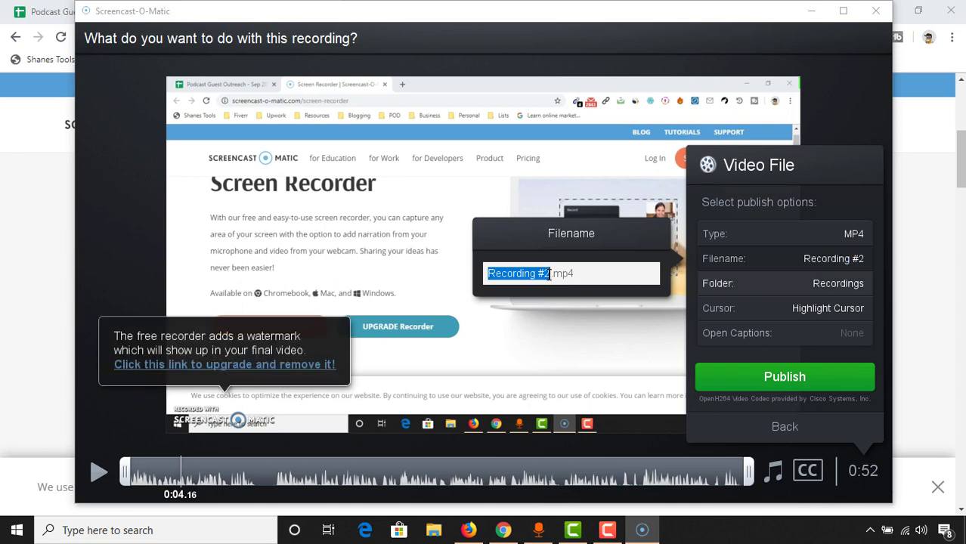
text(test)
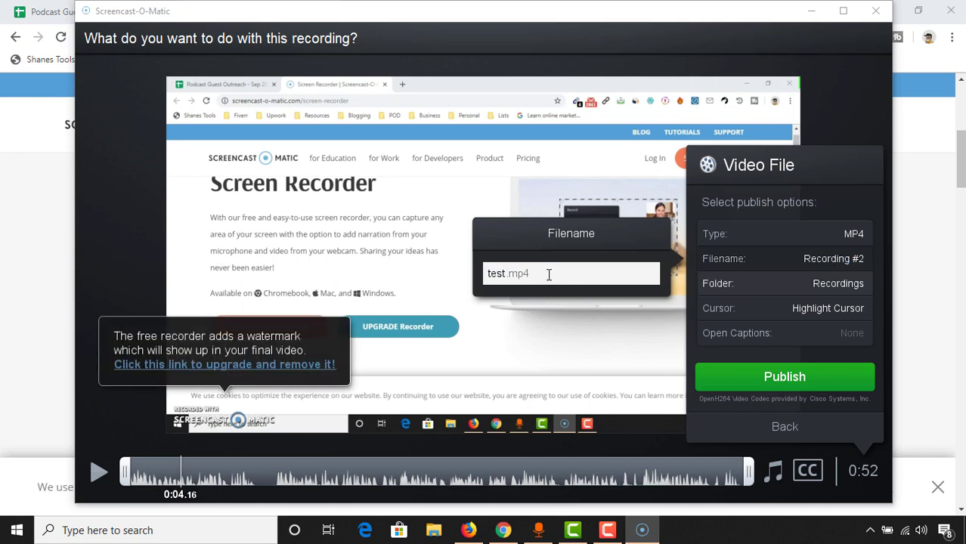
text( 2)
key(Return)
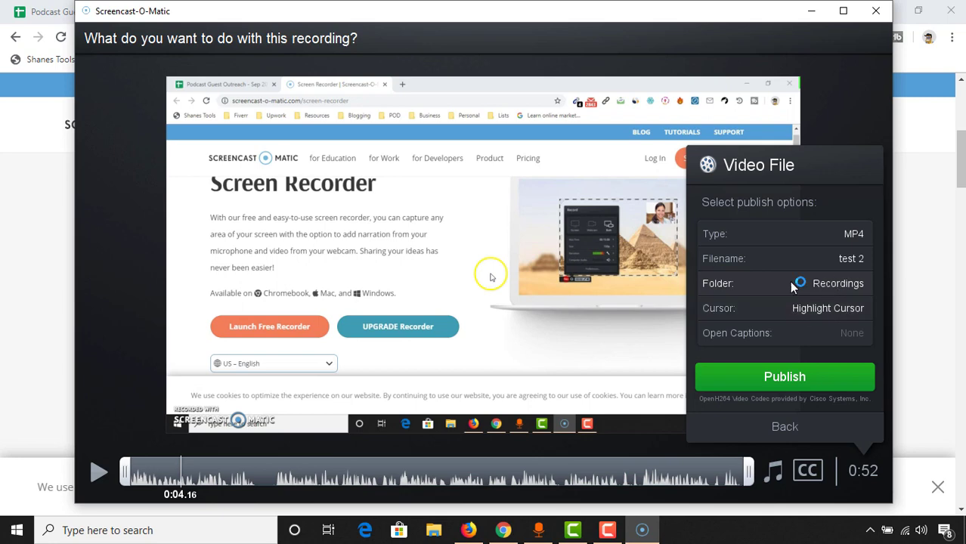
Change the save folder from Recordings to Desktop
click(851, 284)
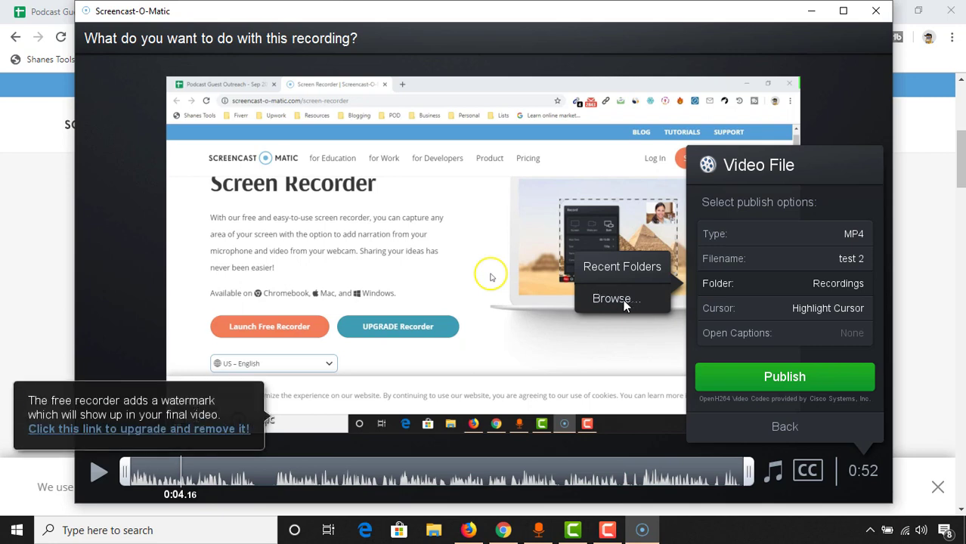
click(624, 303)
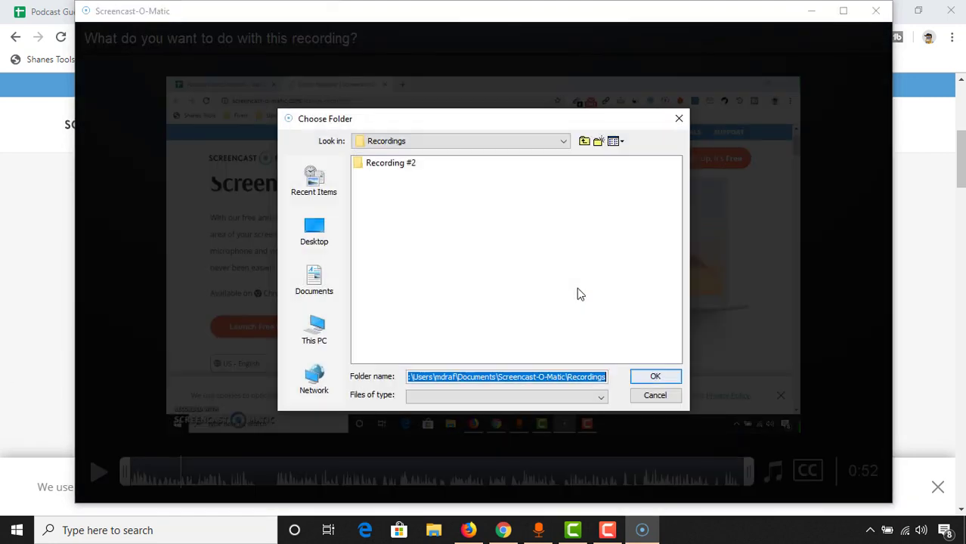
click(314, 230)
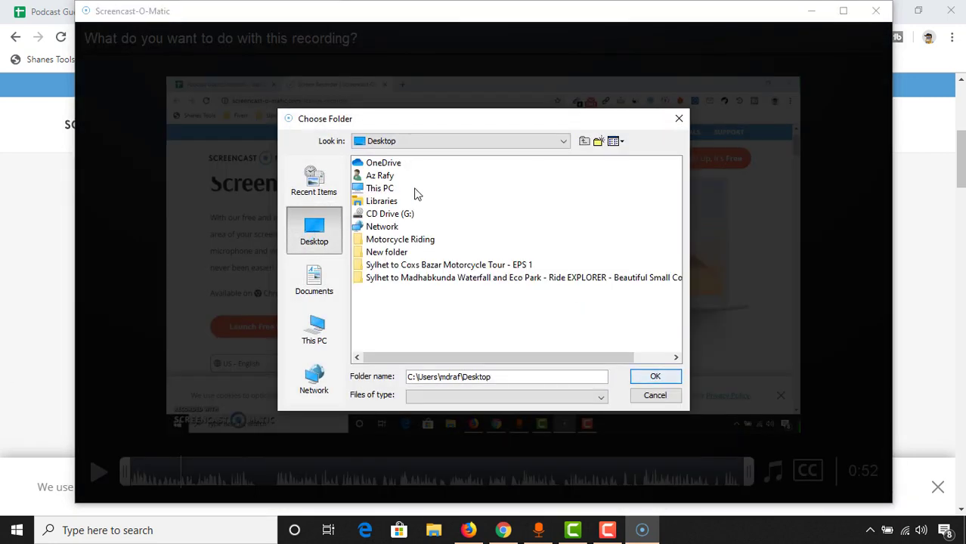
click(657, 380)
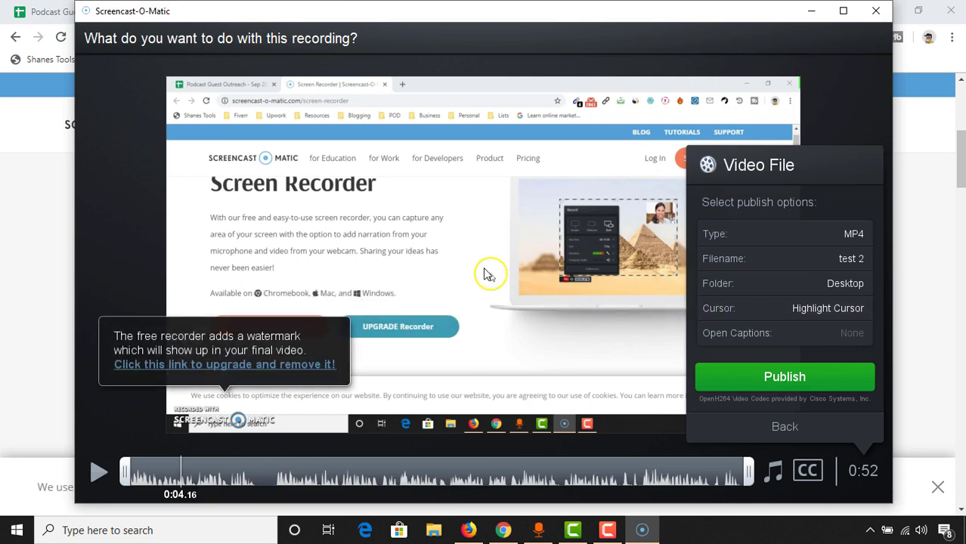
Set the cursor to Just Cursor, publish test 2.mp4, and open its Desktop folder
click(807, 308)
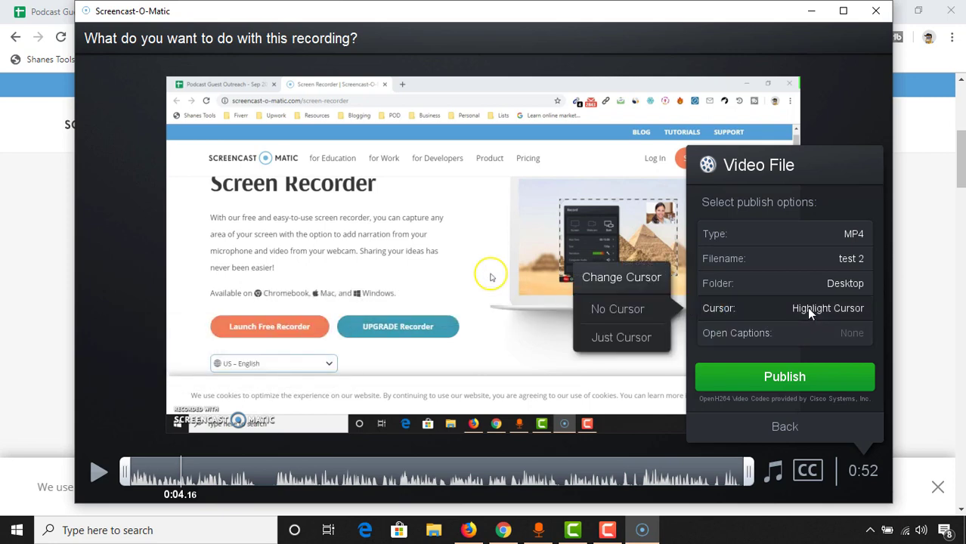
click(620, 340)
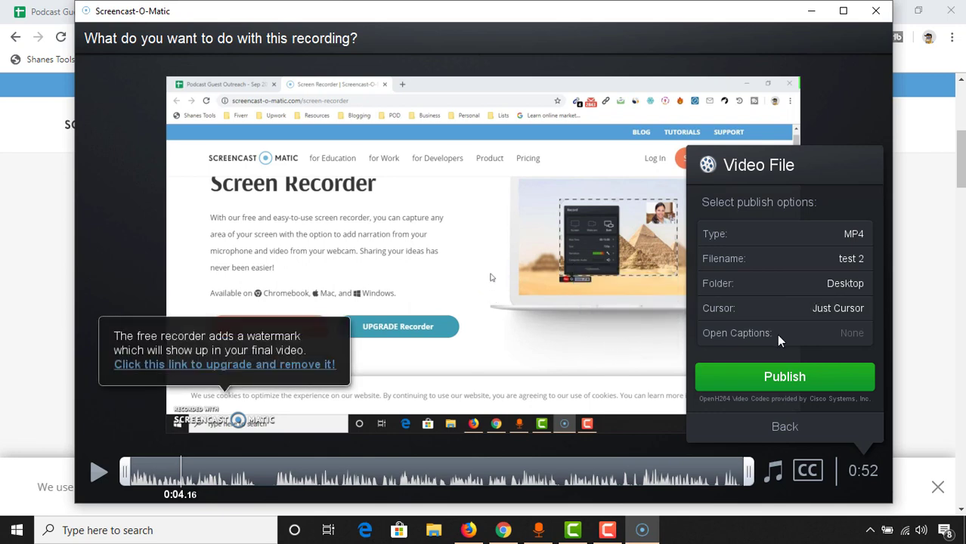
click(790, 386)
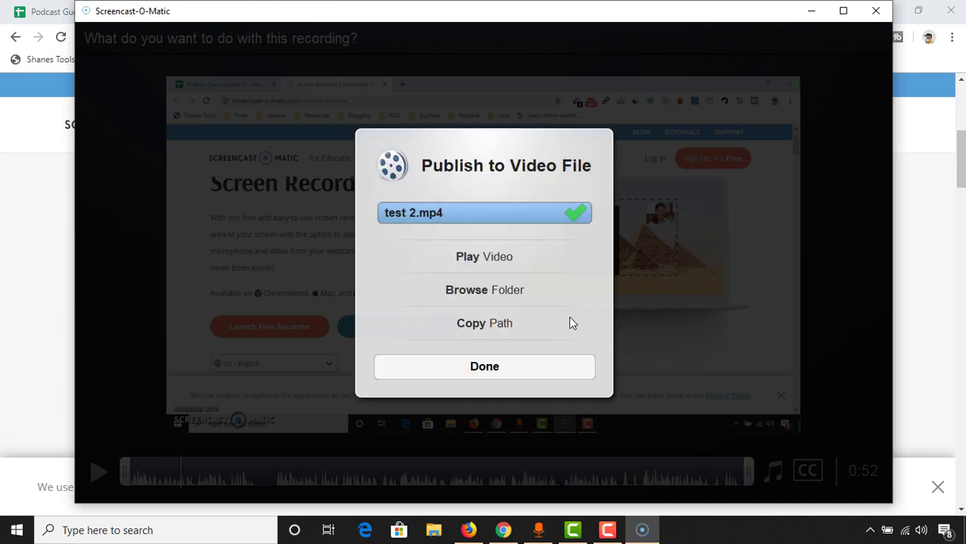
click(529, 303)
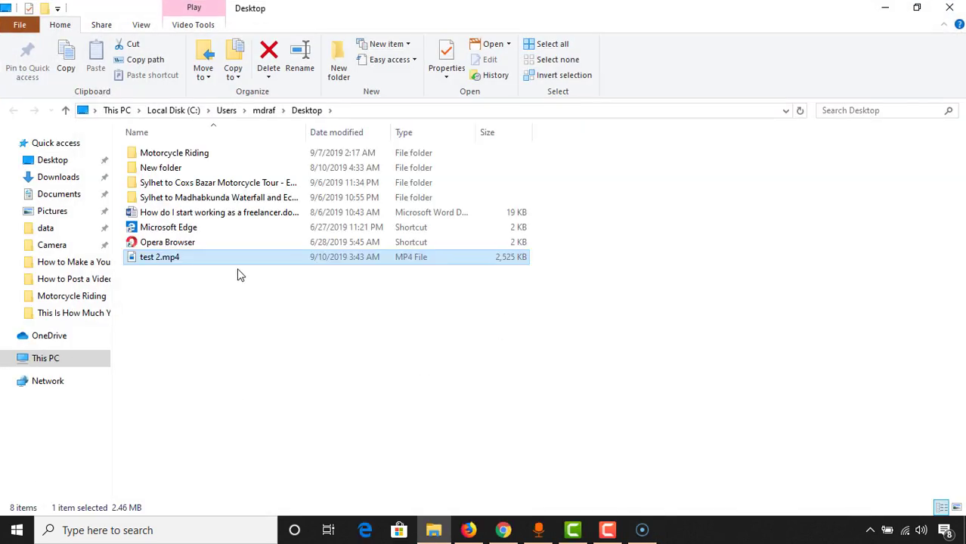
Close File Explorer and the recorder, minimize Chrome, and play test 2.mp4 from the Desktop
drag(227, 257, 228, 263)
click(949, 8)
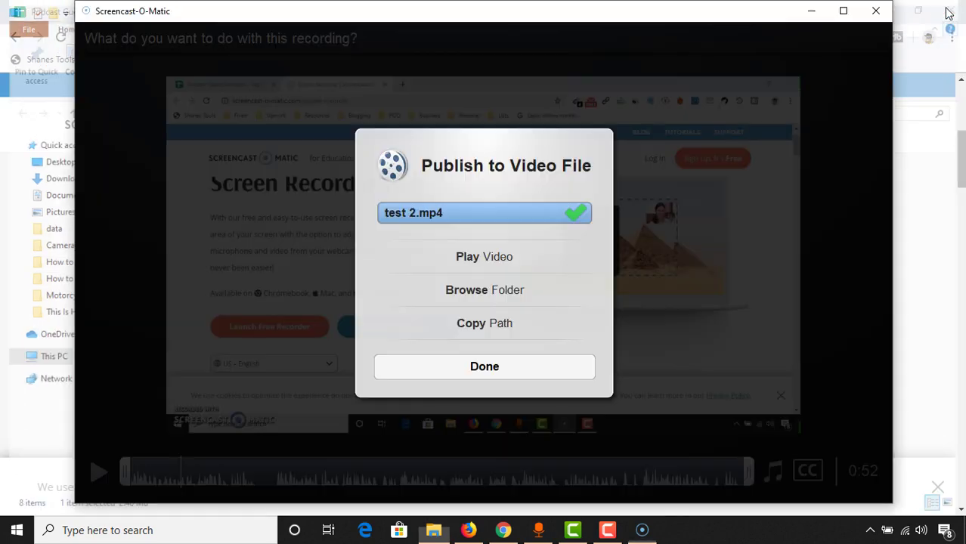
click(875, 12)
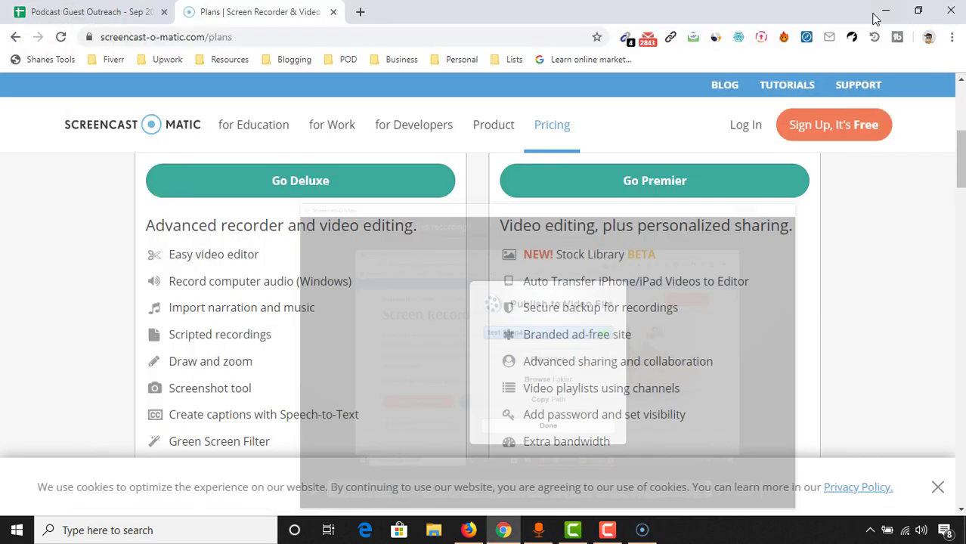
click(884, 12)
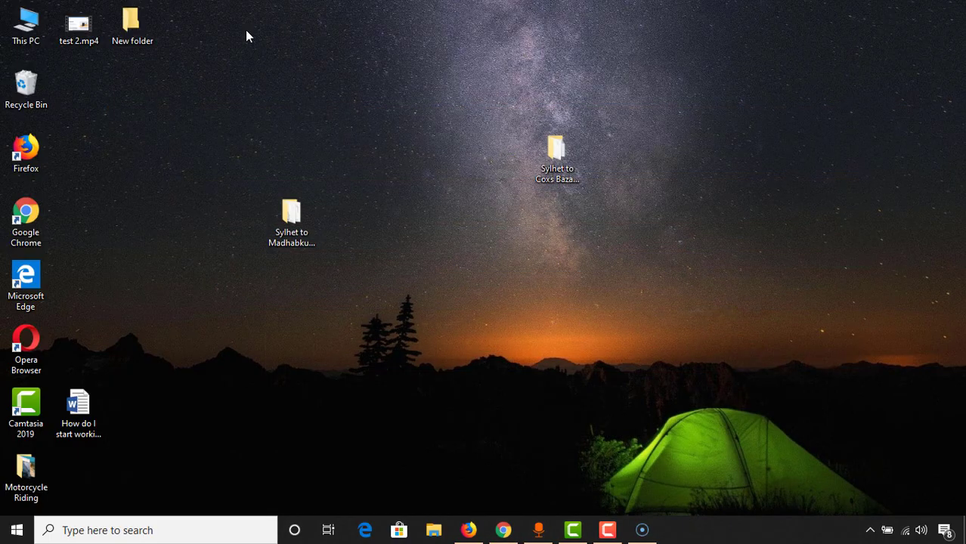
double_click(84, 34)
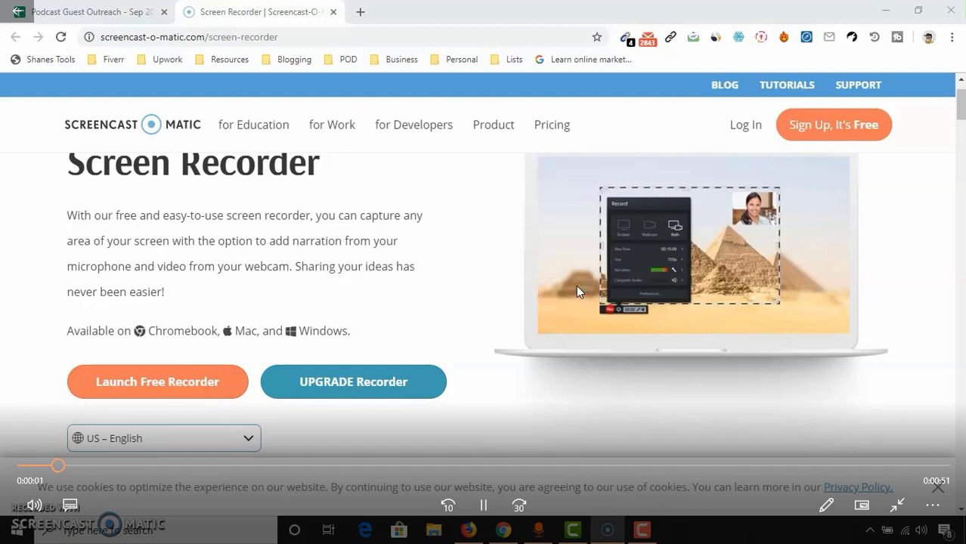
Pause test 2.mp4 and return it to about 0:00:02 of its 52-second length
click(484, 505)
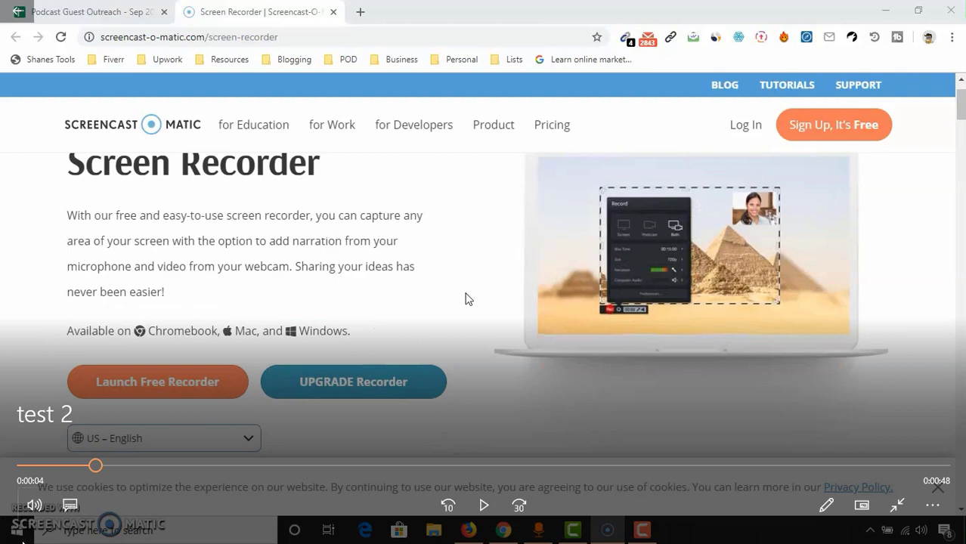
click(69, 466)
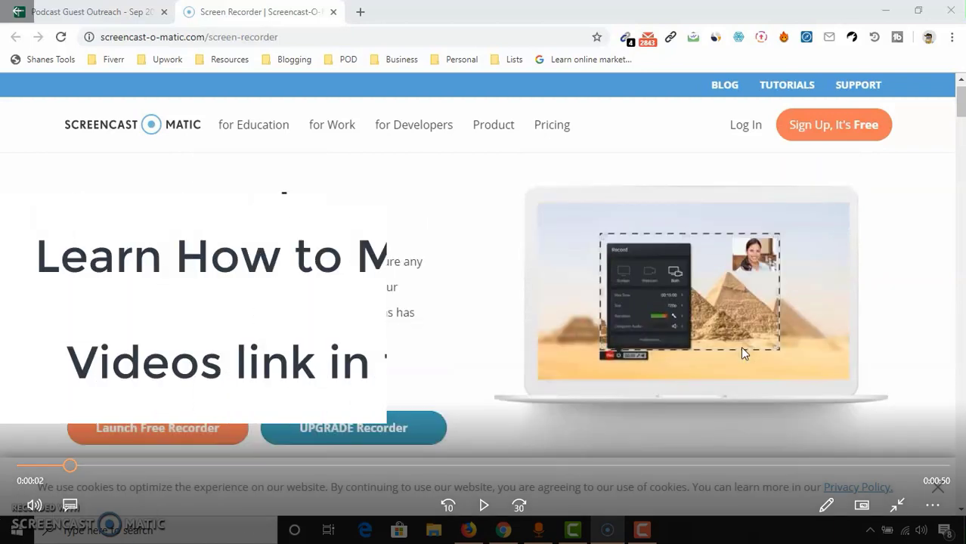